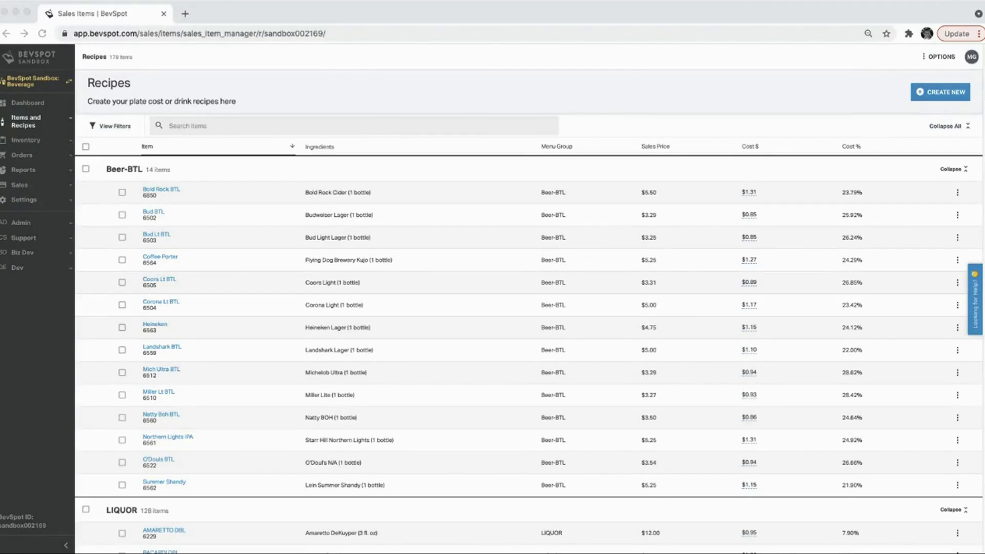
Expand and collapse the Items and Recipes section and scroll through the recipe list.
{"action": "left_click", "coordinate": [19, 374]}
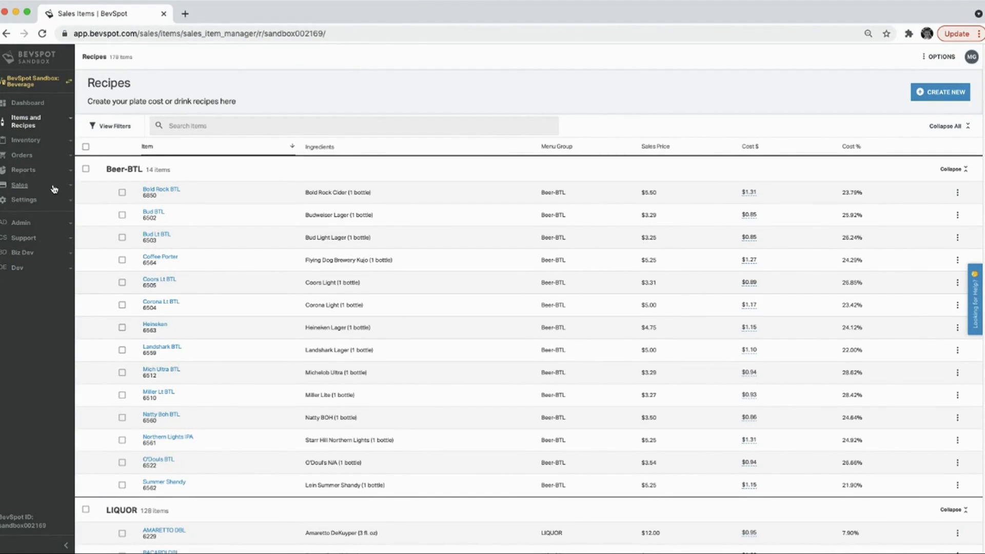
{"action": "left_click", "coordinate": [53, 128]}
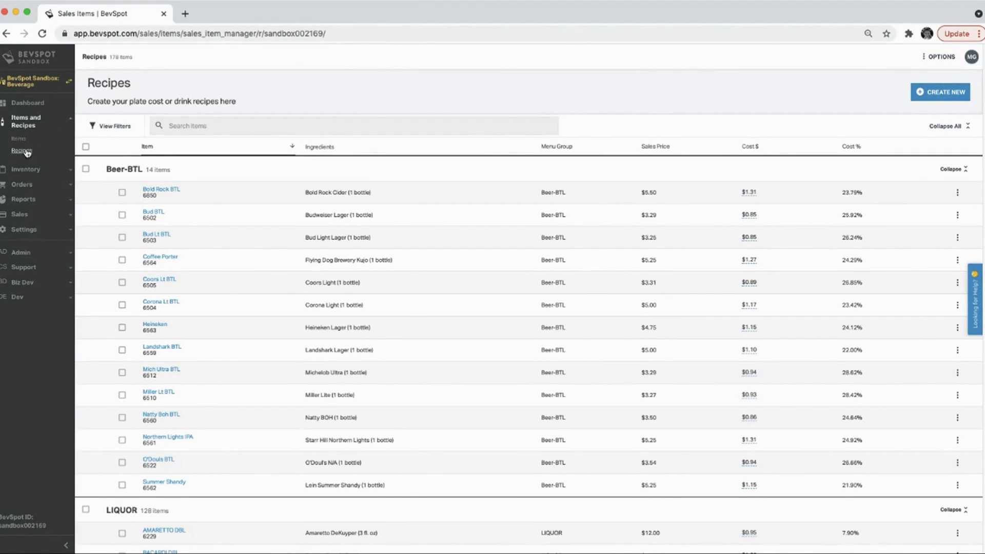
{"action": "left_click", "coordinate": [31, 126]}
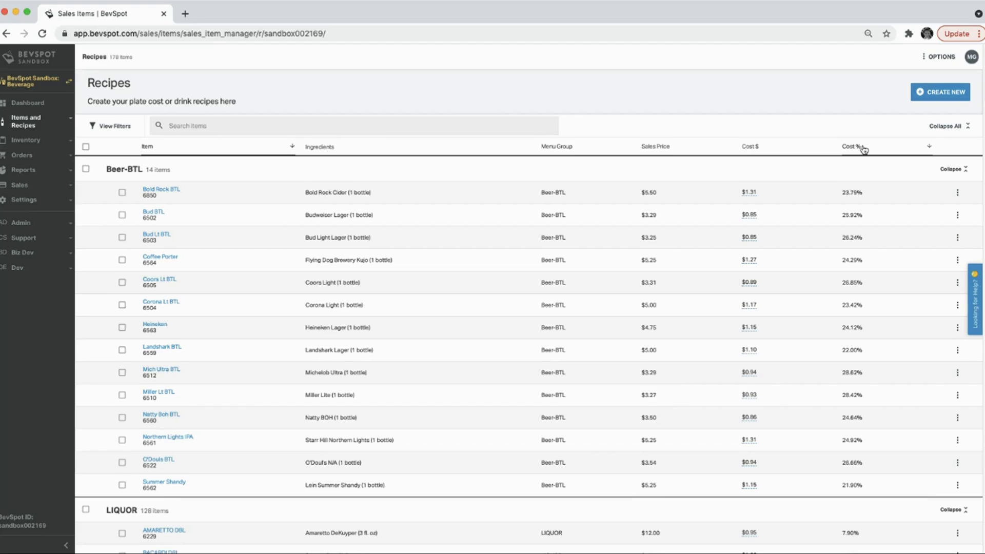
{"action": "scroll", "coordinate": [814, 234], "scroll_direction": "down", "scroll_amount": 3}
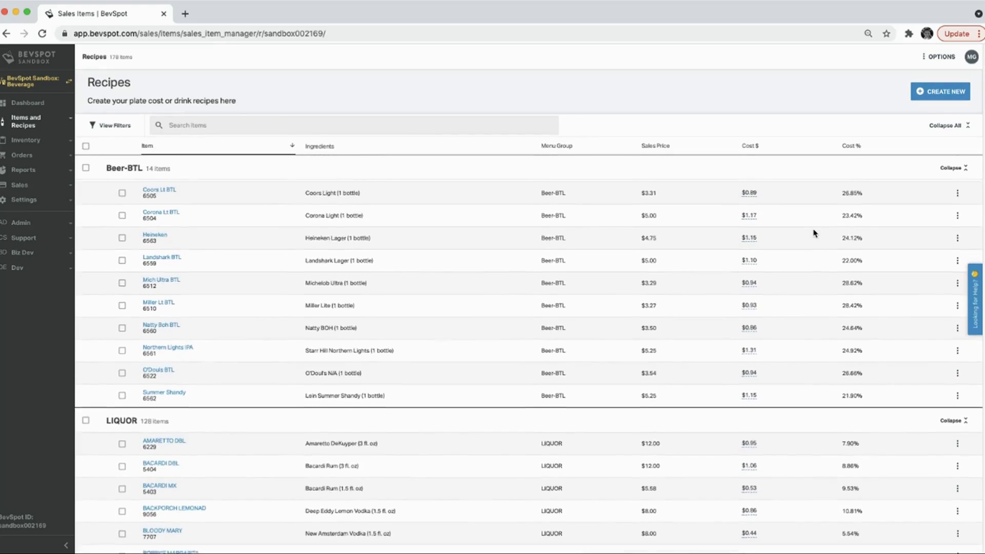
{"action": "scroll", "coordinate": [814, 234], "scroll_direction": "down", "scroll_amount": 5}
{"action": "scroll", "coordinate": [813, 233], "scroll_direction": "up", "scroll_amount": 3}
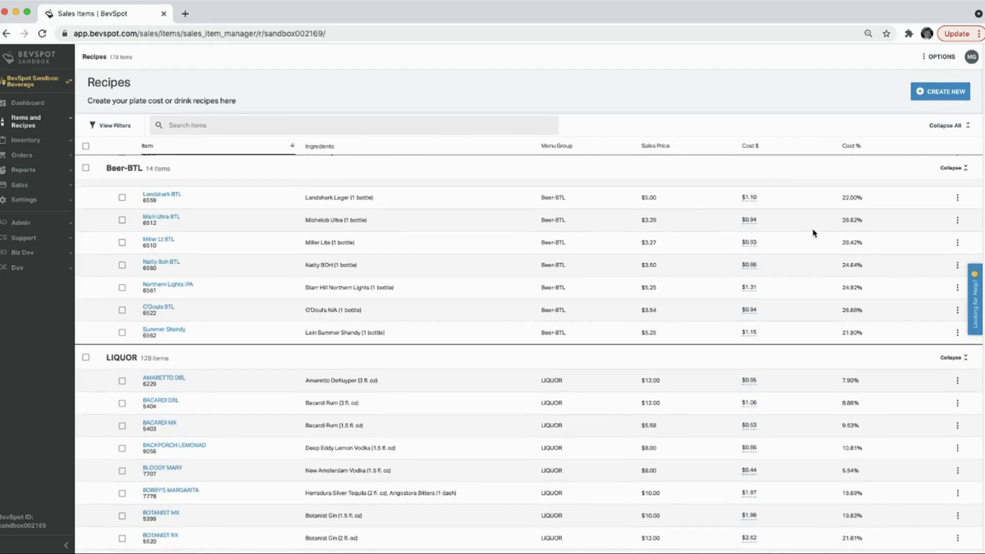
{"action": "scroll", "coordinate": [814, 233], "scroll_direction": "up", "scroll_amount": 3}
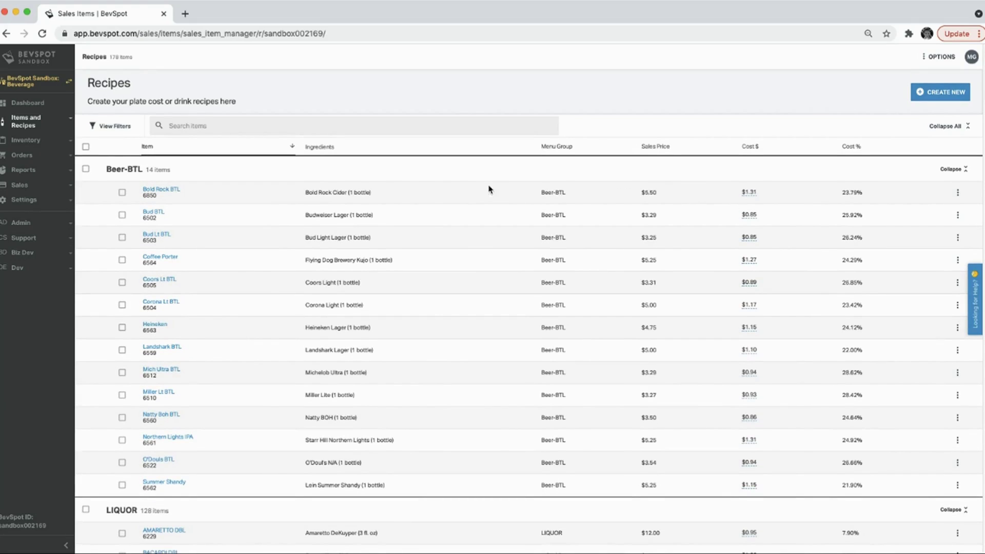
Try the recipe filters: group all recipes, regroup by menu group, search 'margari', then clear it.
{"action": "left_click", "coordinate": [126, 128]}
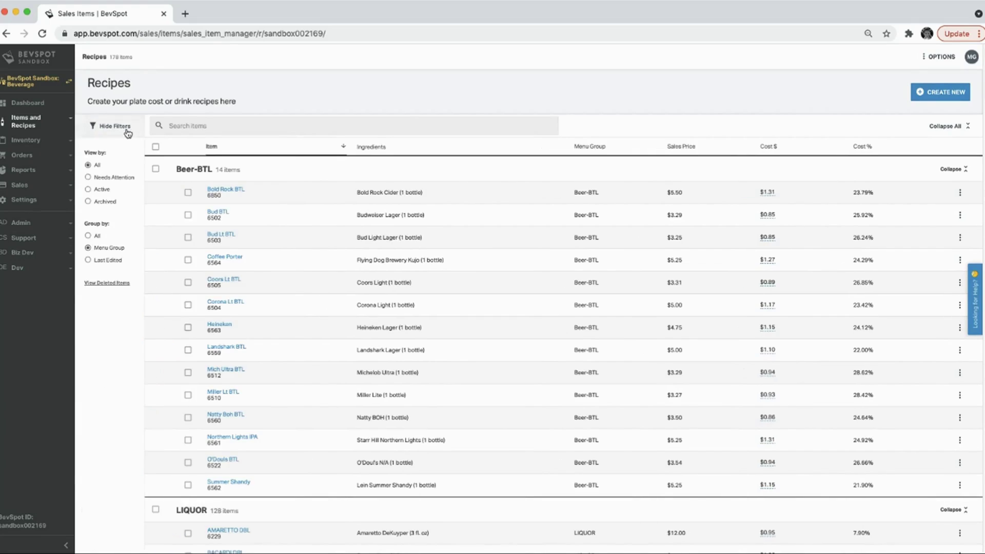
{"action": "left_click", "coordinate": [100, 236]}
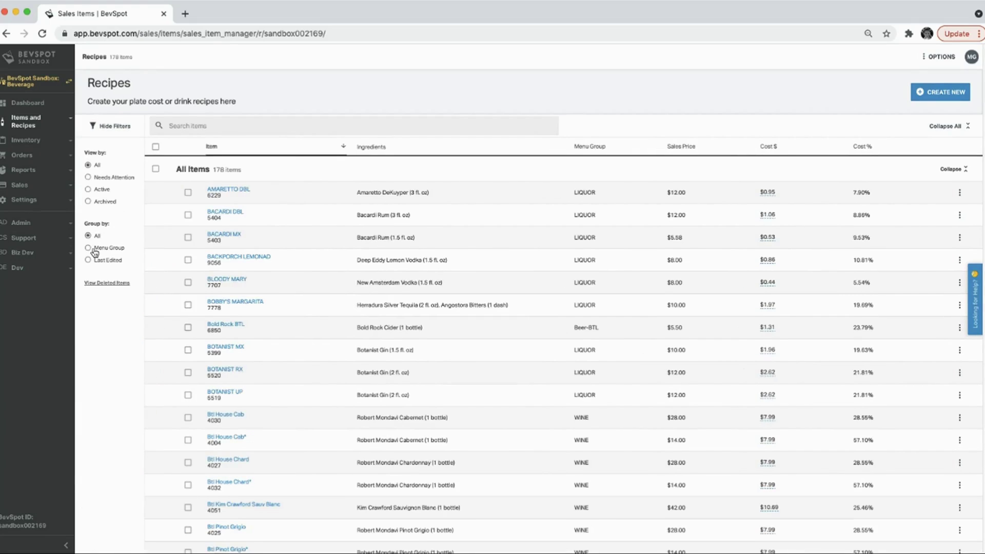
{"action": "left_click", "coordinate": [102, 126]}
{"action": "left_click", "coordinate": [175, 126]}
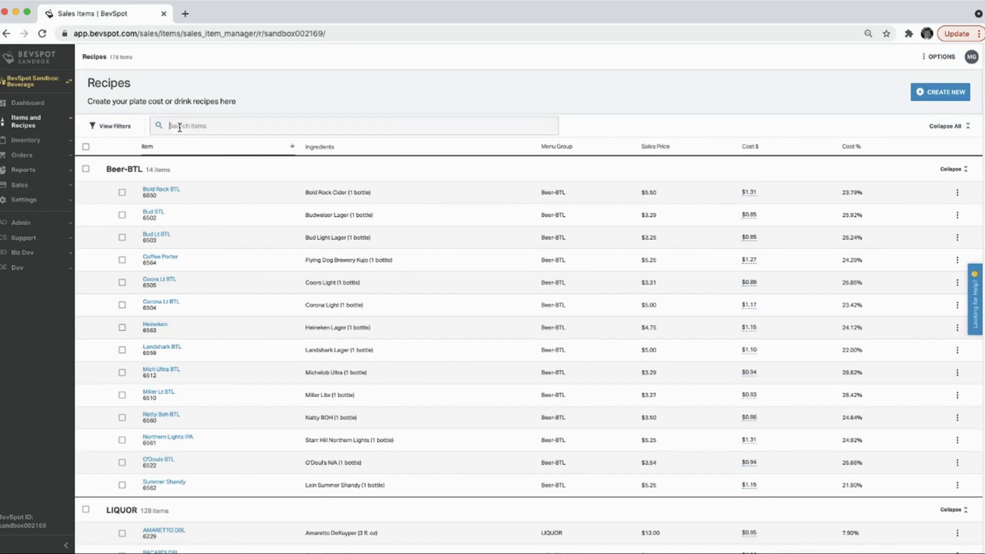
{"action": "type", "text": "margari"}
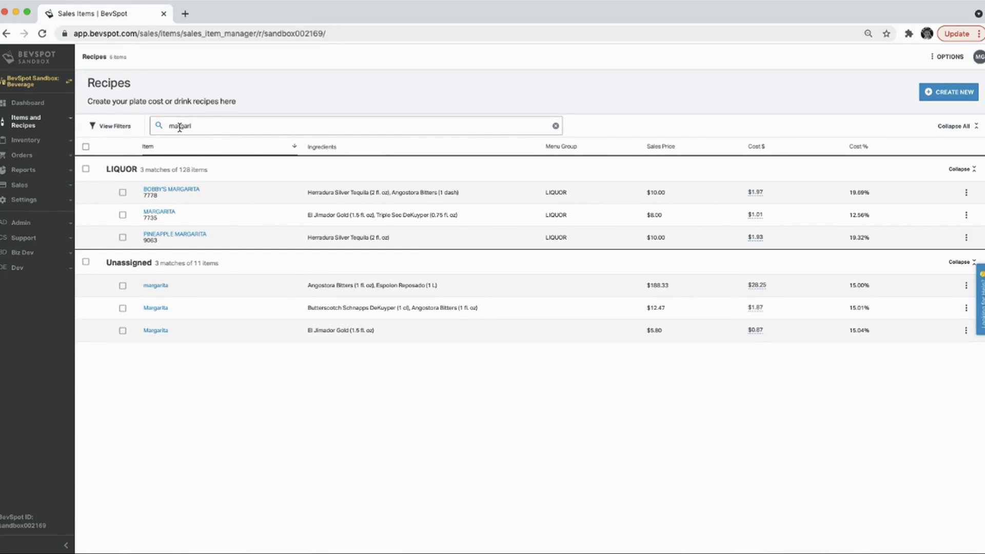
{"action": "left_click", "coordinate": [556, 125]}
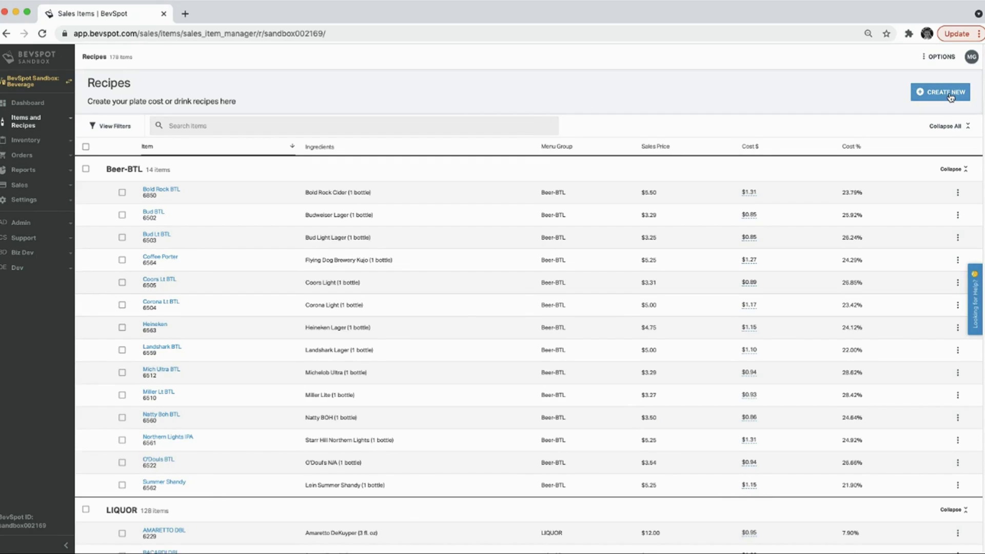
Start a new recipe named Painkiller and add Pineapple juice and Orange Juice.
{"action": "left_click", "coordinate": [951, 97]}
{"action": "left_click", "coordinate": [196, 137]}
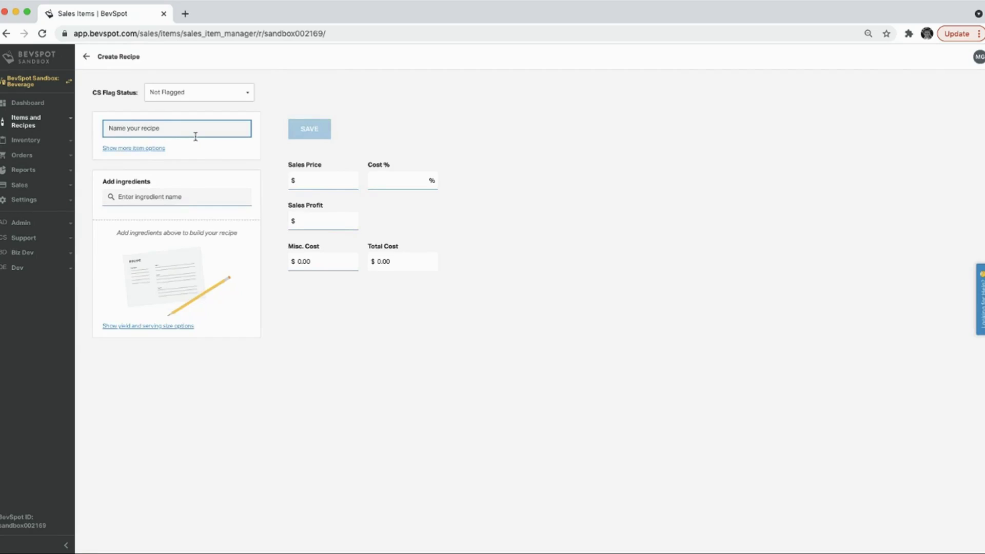
{"action": "type", "text": "Painkiller"}
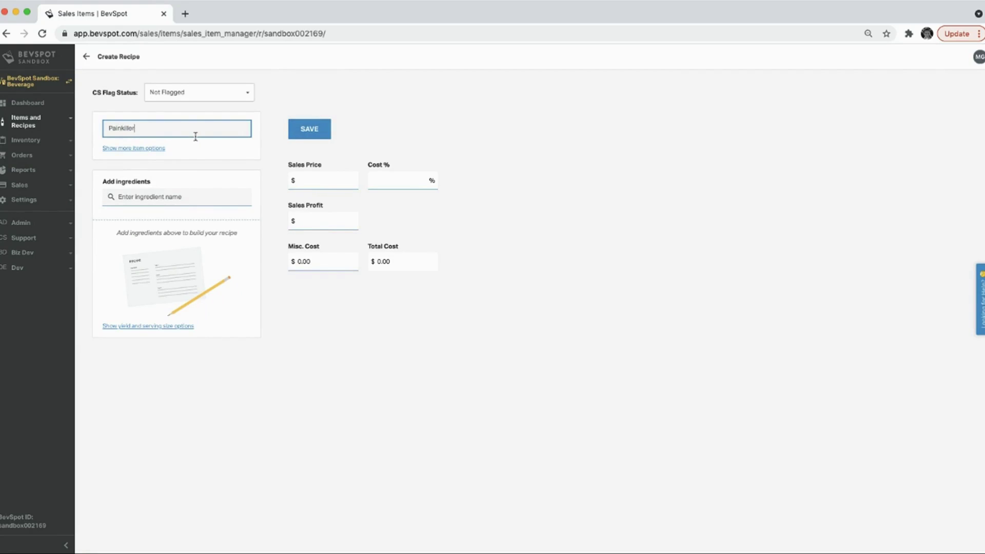
{"action": "left_click", "coordinate": [161, 196]}
{"action": "type", "text": "pineap"}
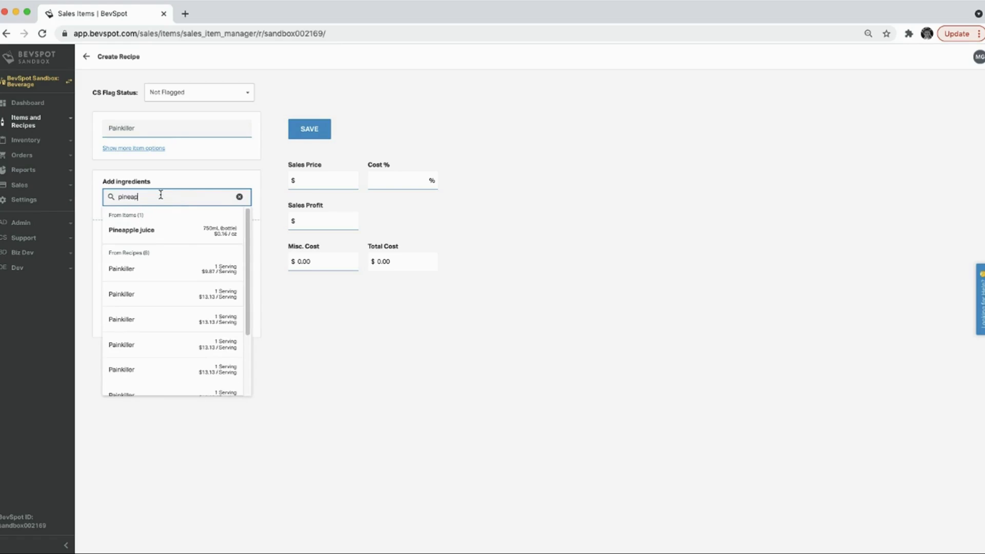
{"action": "type", "text": "pl"}
{"action": "left_click", "coordinate": [154, 228]}
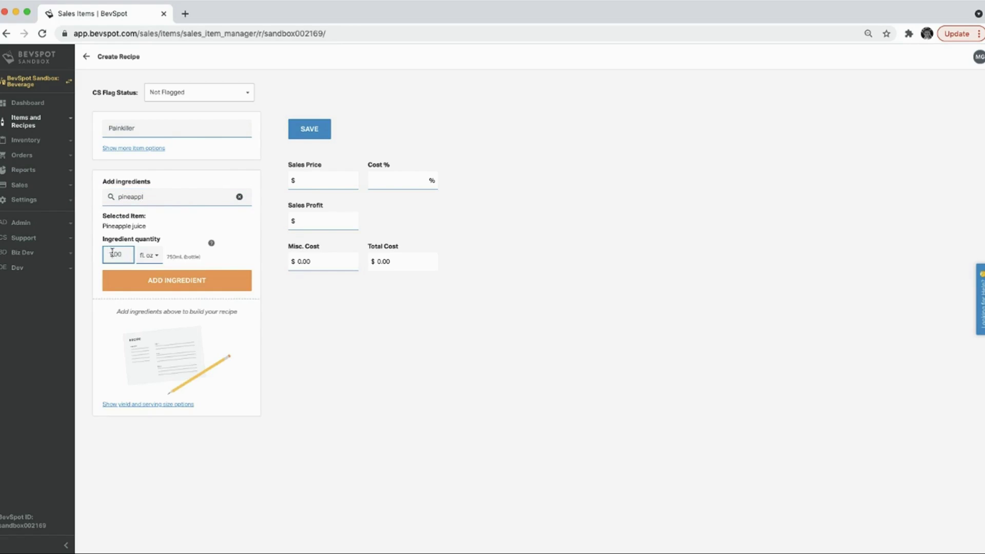
{"action": "left_click", "coordinate": [148, 282]}
{"action": "left_click", "coordinate": [148, 197]}
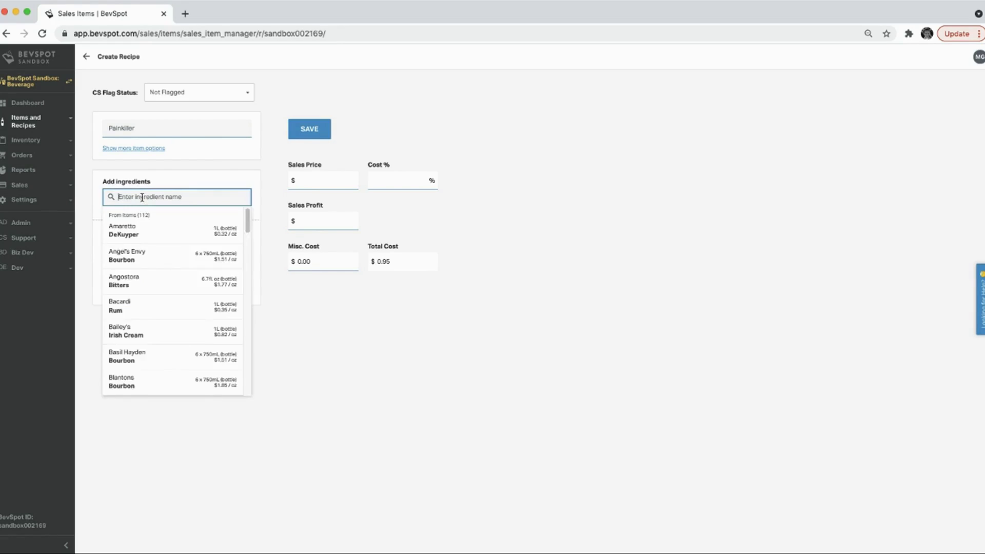
{"action": "type", "text": "orange"}
{"action": "left_click", "coordinate": [135, 255]}
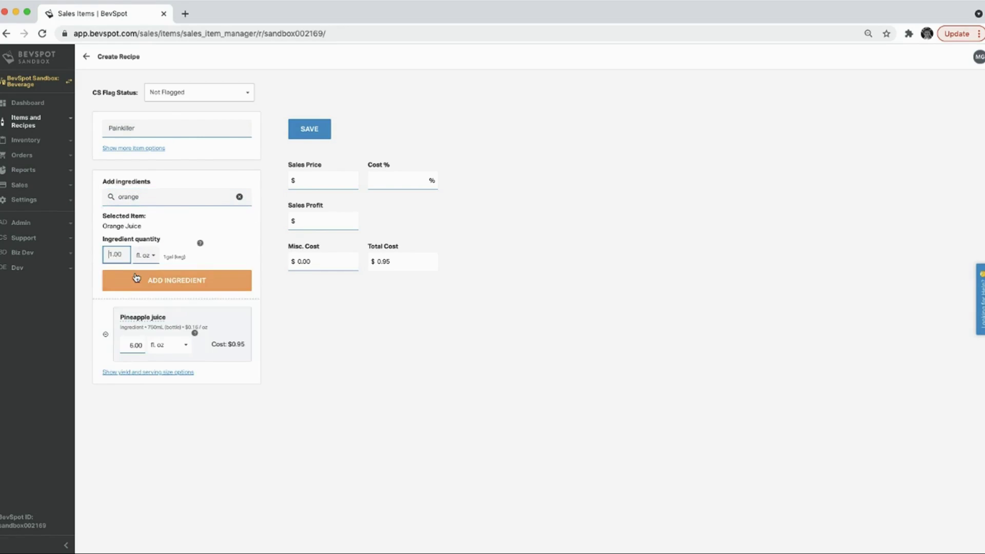
{"action": "left_click", "coordinate": [141, 279]}
Add Bacardi Rum measured in fl. oz and Cream of coconut, totalling $1.80.
{"action": "left_click", "coordinate": [144, 198]}
{"action": "type", "text": "rum"}
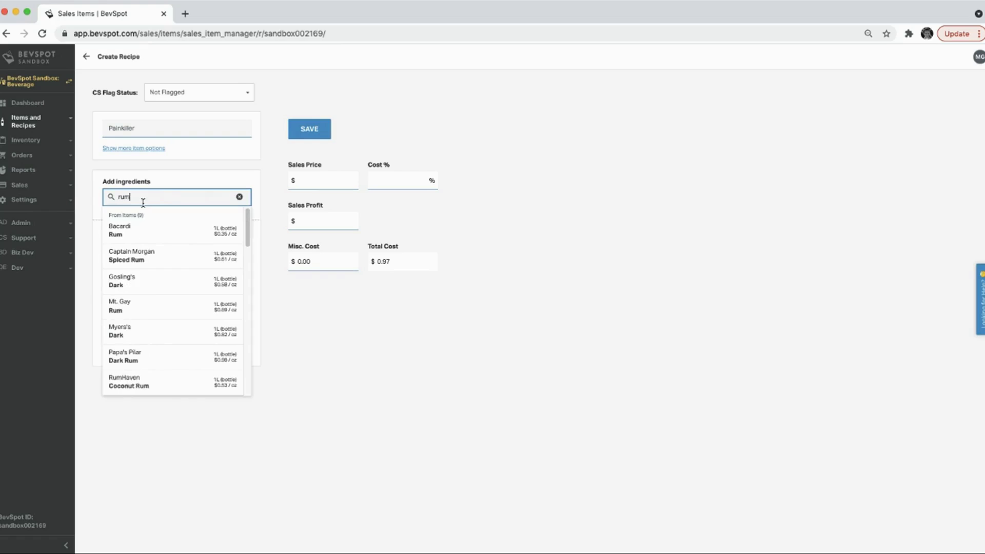
{"action": "left_click", "coordinate": [138, 229]}
{"action": "left_click", "coordinate": [144, 254]}
{"action": "scroll", "coordinate": [154, 318], "scroll_direction": "up", "scroll_amount": 3}
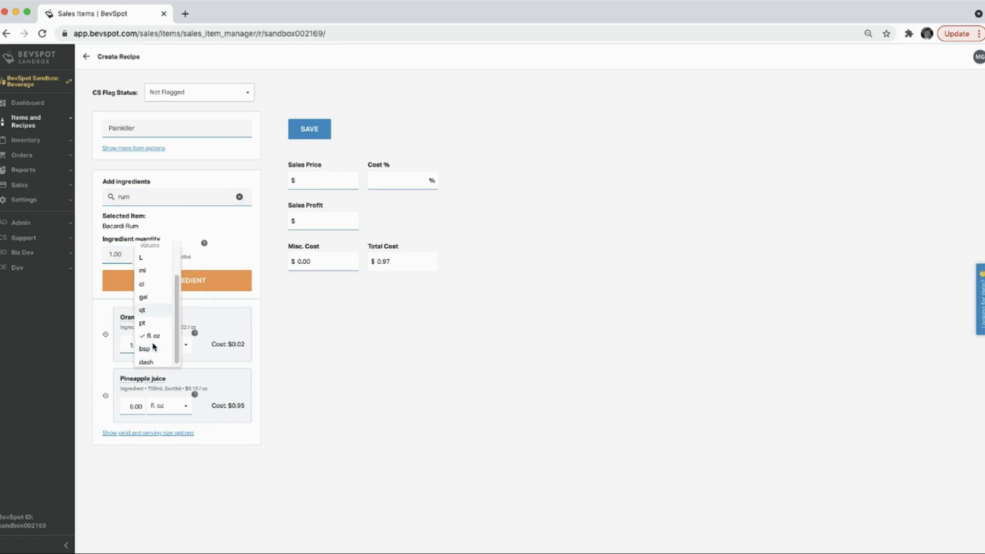
{"action": "left_click", "coordinate": [147, 265]}
{"action": "left_click", "coordinate": [216, 281]}
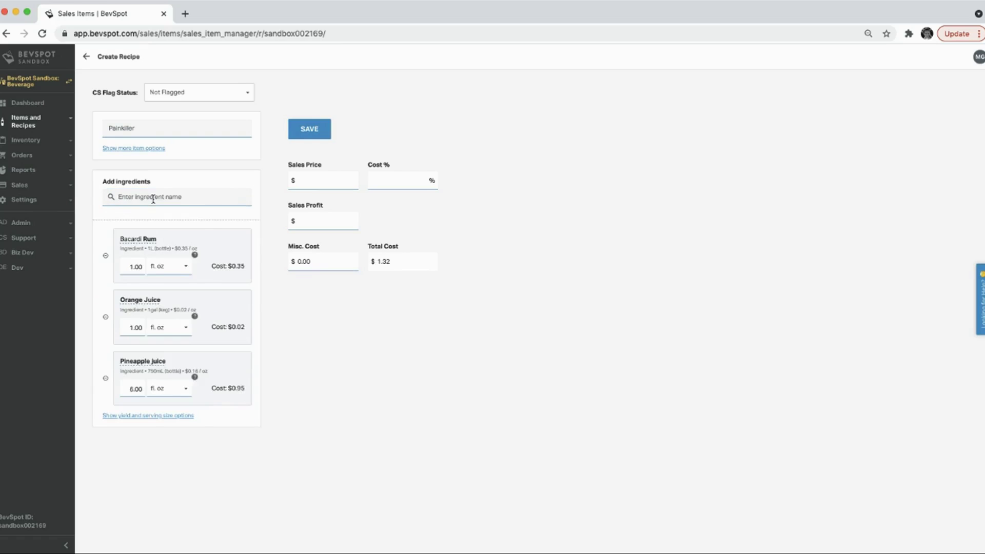
{"action": "left_click", "coordinate": [153, 198]}
{"action": "type", "text": "coc"}
{"action": "left_click", "coordinate": [154, 229]}
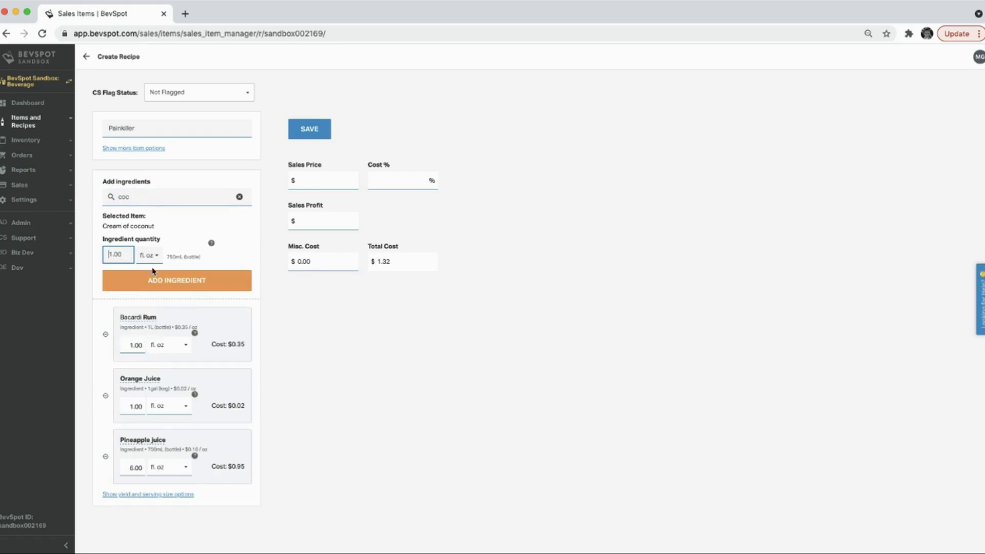
{"action": "left_click", "coordinate": [154, 279]}
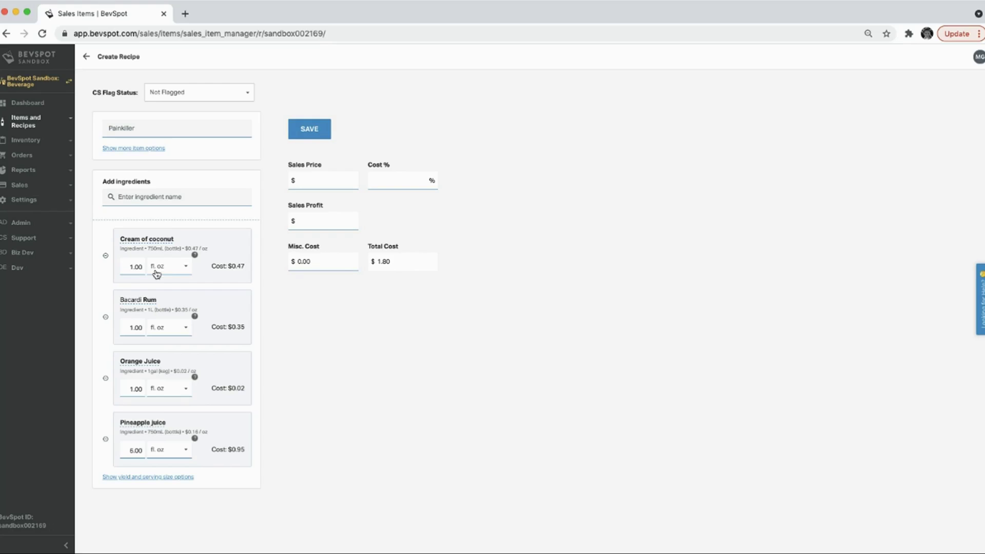
Give the Painkiller recipe a $12.00 sales price and 15% cost, then save it.
{"action": "left_click", "coordinate": [311, 182]}
{"action": "left_click", "coordinate": [510, 241]}
{"action": "left_click", "coordinate": [416, 181]}
{"action": "type", "text": "15"}
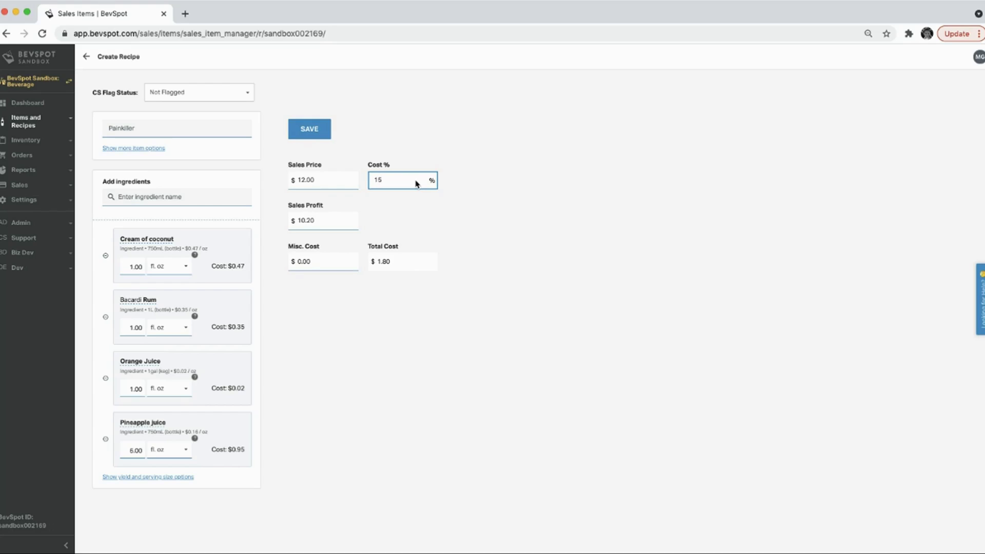
{"action": "left_click", "coordinate": [305, 134]}
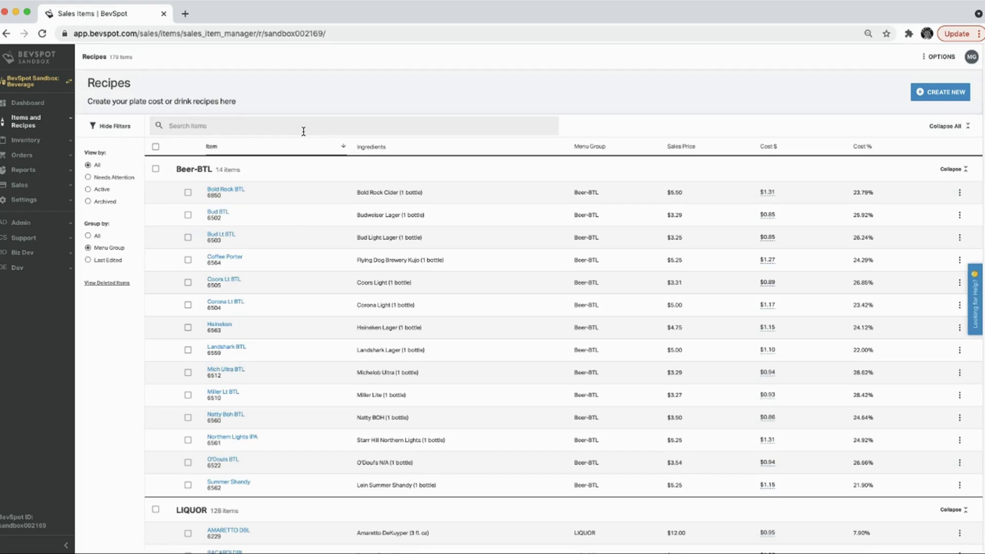
Hide the filter sidebar on the Recipes page.
{"action": "left_click", "coordinate": [135, 132]}
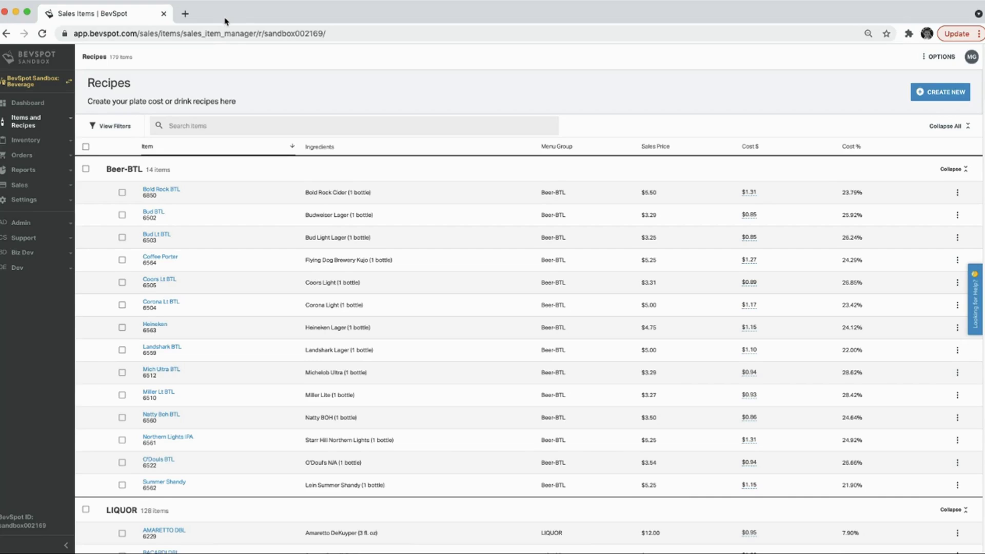
From the inventory history, add Orange Juice and 2 × 750mL bottles of Pineapple juice.
{"action": "left_click", "coordinate": [26, 140]}
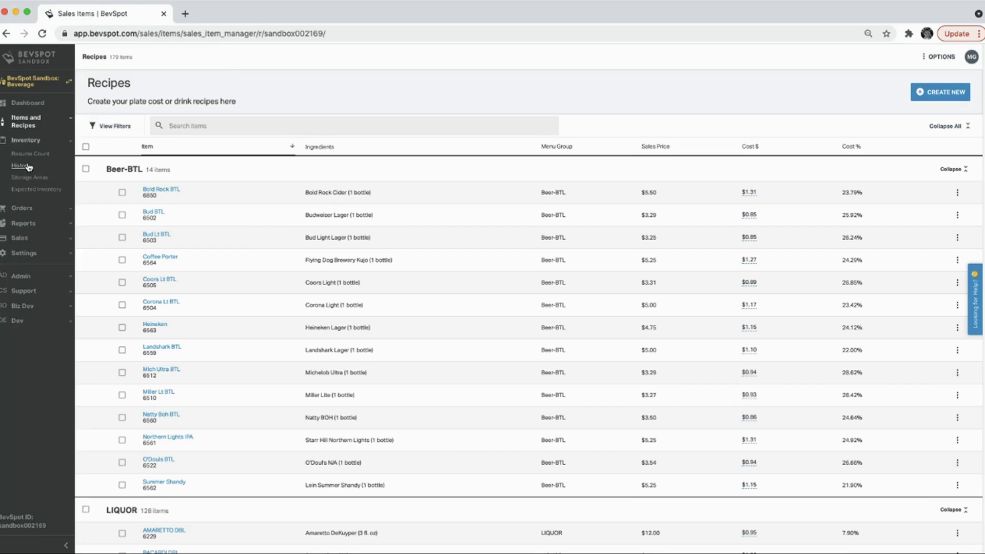
{"action": "left_click", "coordinate": [29, 166]}
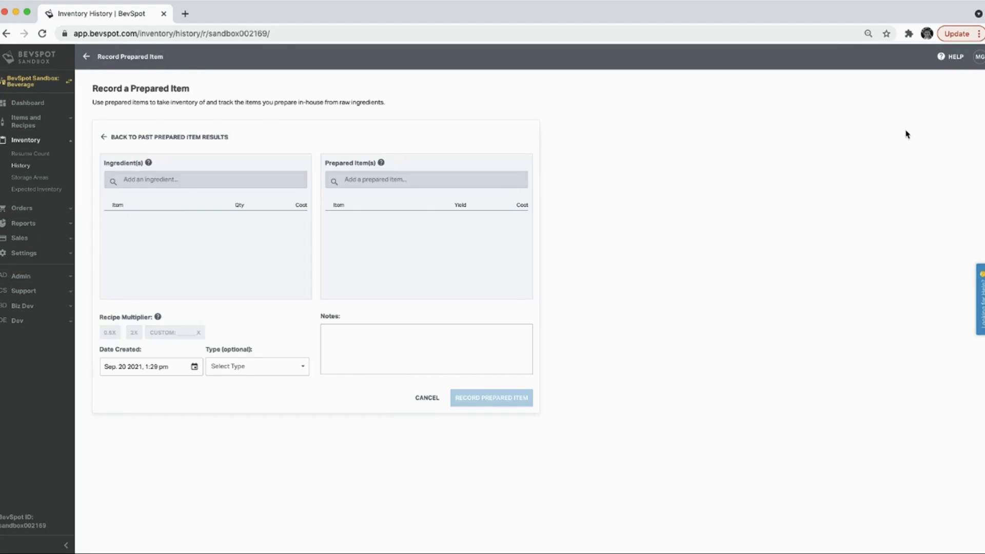
{"action": "left_click", "coordinate": [208, 182]}
{"action": "type", "text": "orange"}
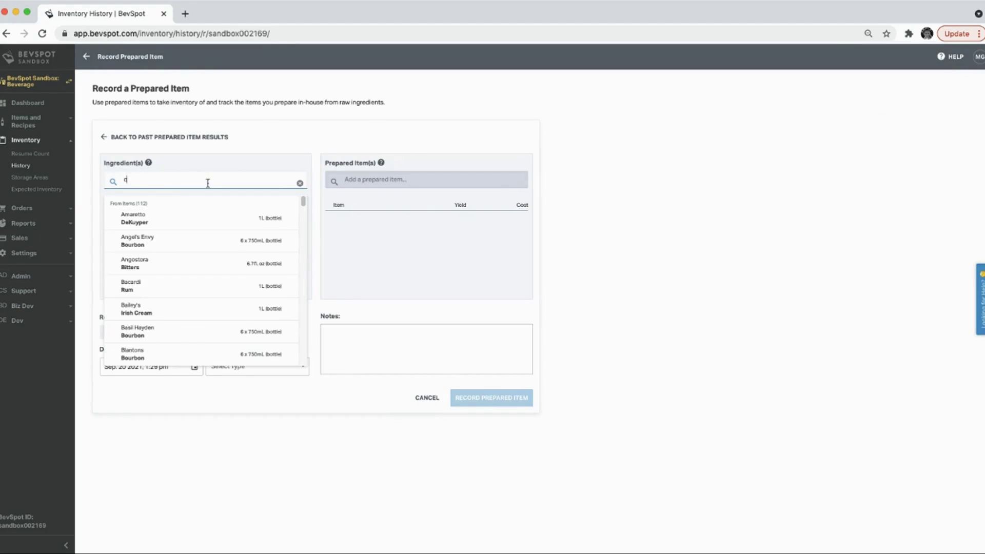
{"action": "left_click", "coordinate": [184, 243]}
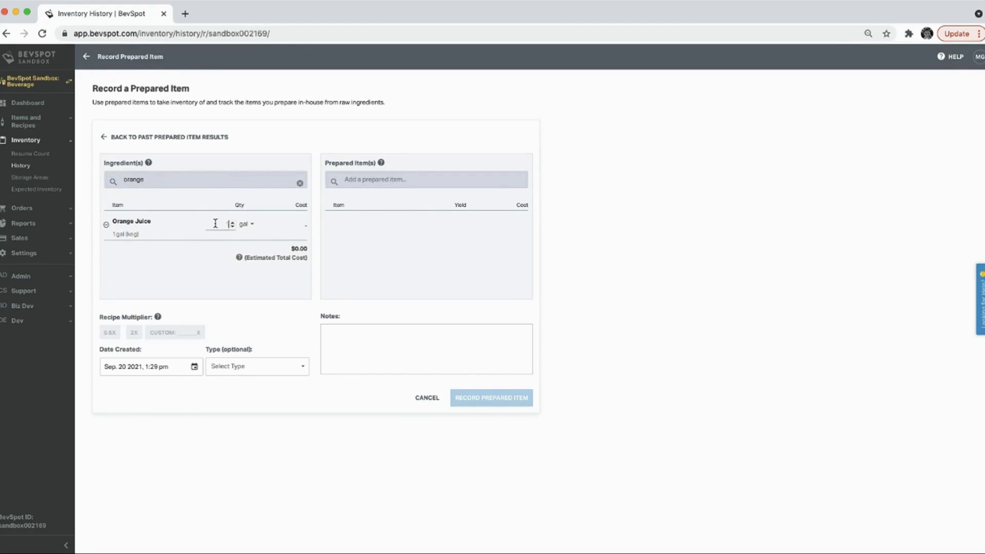
{"action": "left_click", "coordinate": [204, 181]}
{"action": "type", "text": "rinea"}
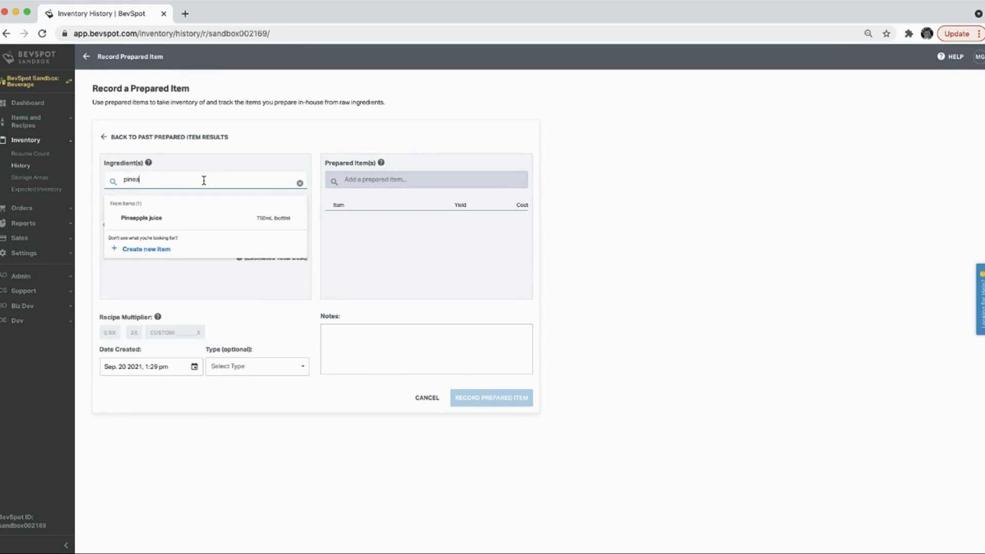
{"action": "left_click", "coordinate": [206, 218]}
{"action": "left_click", "coordinate": [232, 252]}
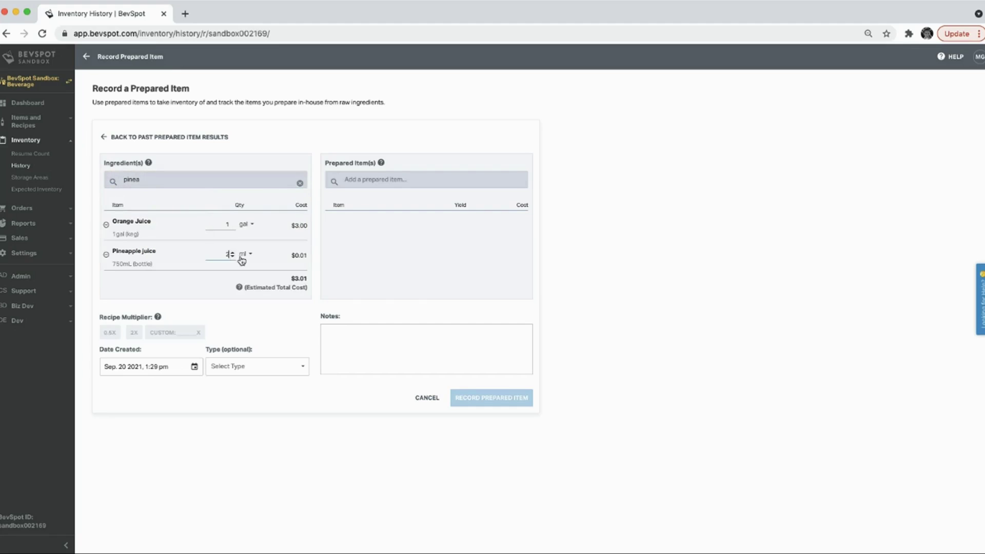
{"action": "left_click", "coordinate": [250, 257]}
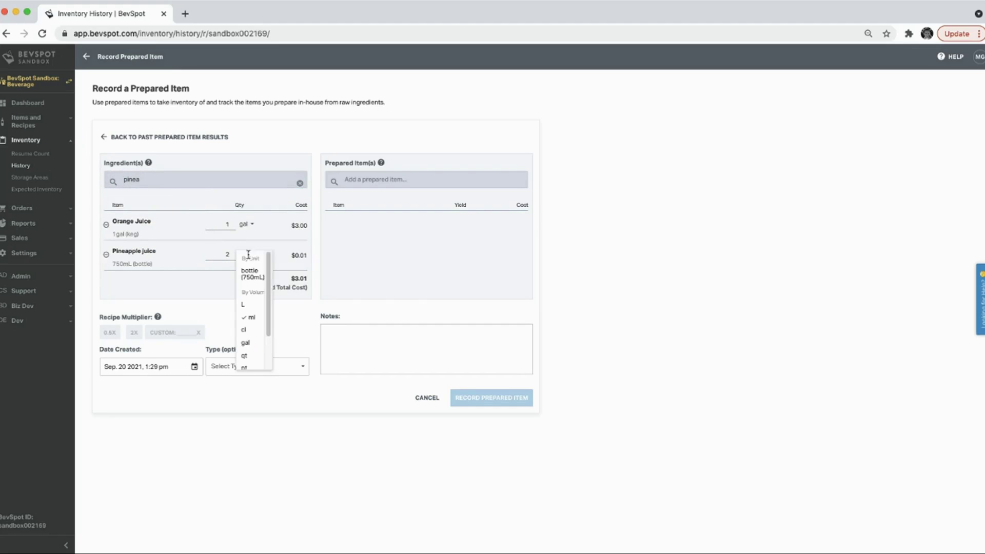
{"action": "left_click", "coordinate": [252, 287]}
Add 1 × 750mL bottle of Cream of coconut and 1 × 1L bottle of Bacardi Rum.
{"action": "left_click", "coordinate": [200, 183]}
{"action": "type", "text": "coc"}
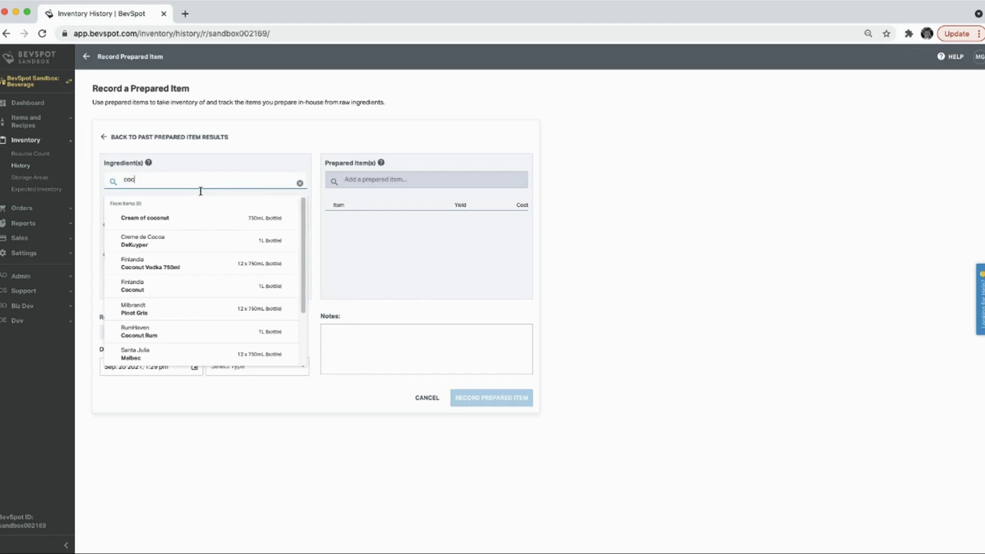
{"action": "left_click", "coordinate": [204, 218]}
{"action": "left_click", "coordinate": [245, 283]}
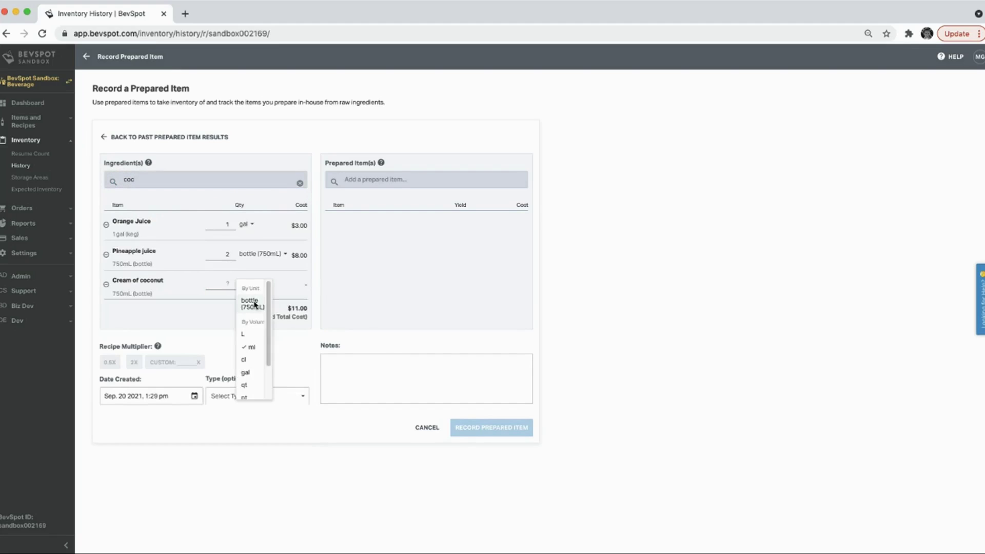
{"action": "left_click", "coordinate": [251, 304]}
{"action": "left_click", "coordinate": [232, 282]}
{"action": "left_click", "coordinate": [219, 183]}
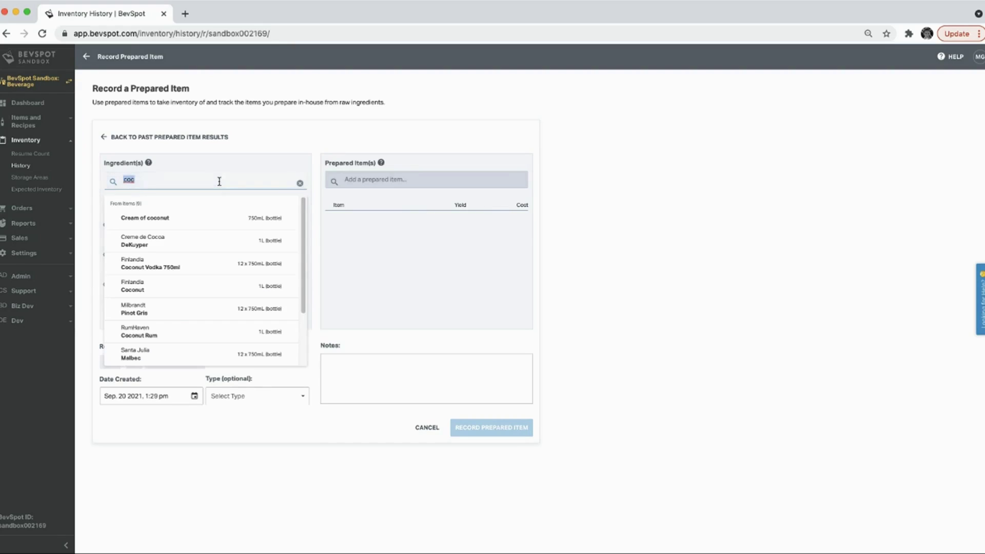
{"action": "type", "text": "rum"}
{"action": "left_click", "coordinate": [217, 219]}
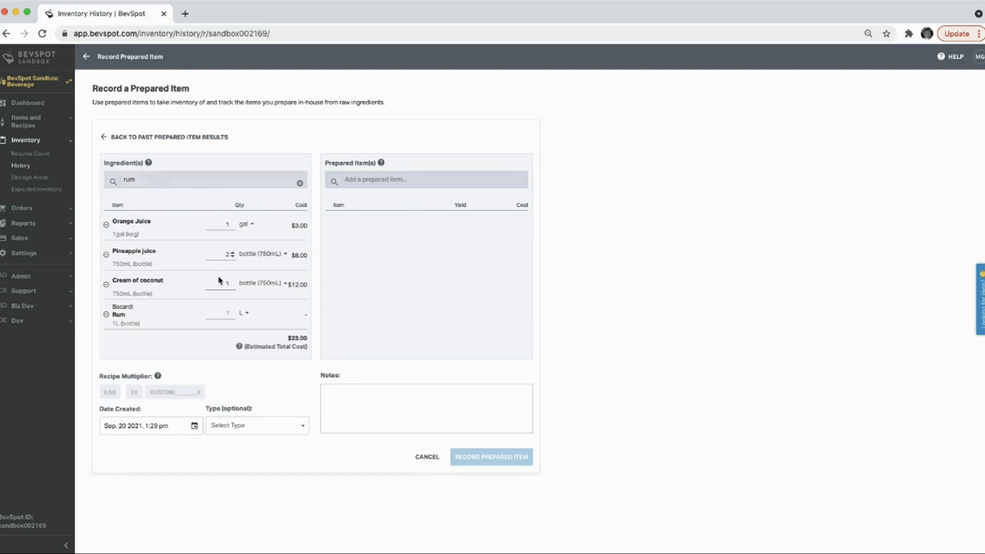
{"action": "left_click", "coordinate": [222, 316]}
{"action": "type", "text": "1"}
{"action": "left_click", "coordinate": [243, 313]}
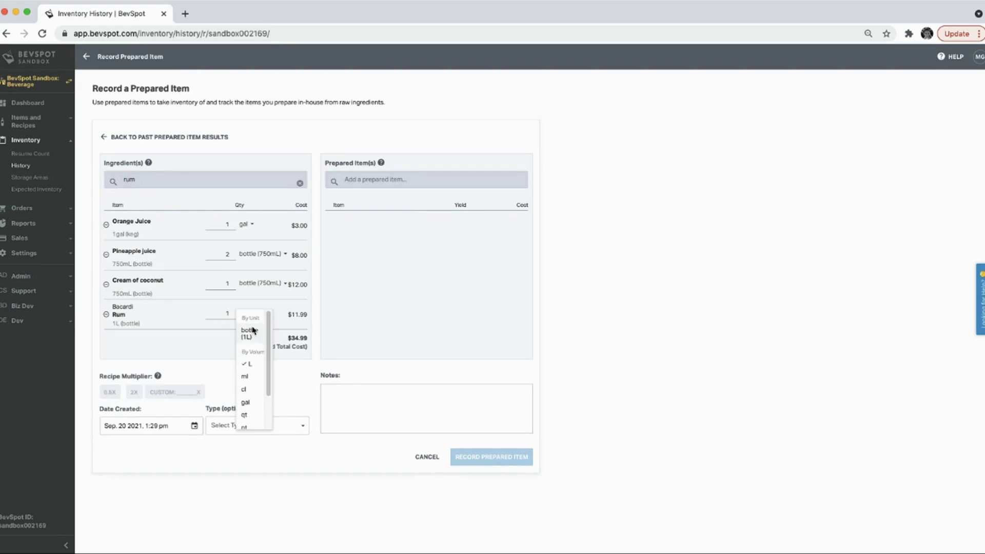
{"action": "left_click", "coordinate": [251, 328]}
Create a new prepared item called 'Painkiller Batch 4' from the item search.
{"action": "left_click", "coordinate": [371, 181]}
{"action": "type", "text": "Pa"}
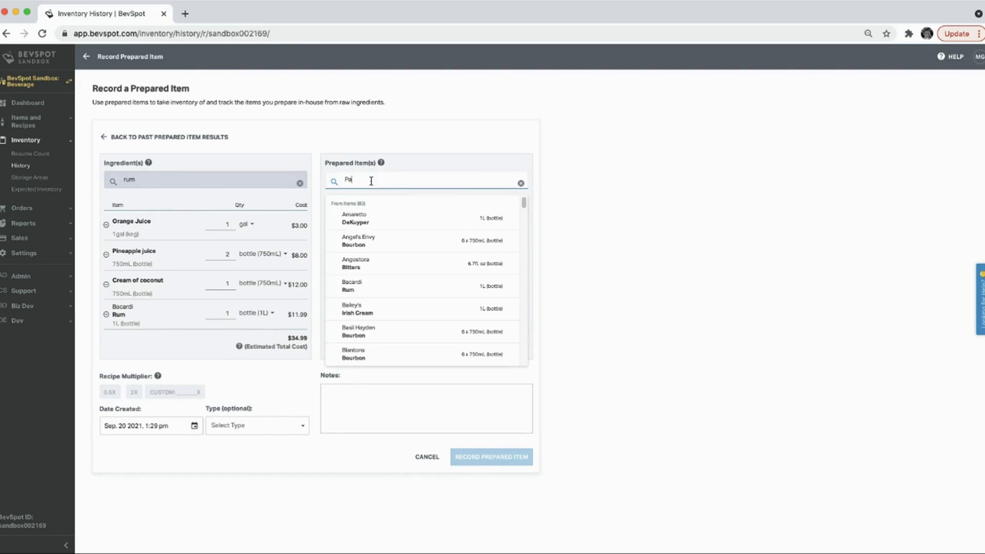
{"action": "type", "text": "inkiller Bat"}
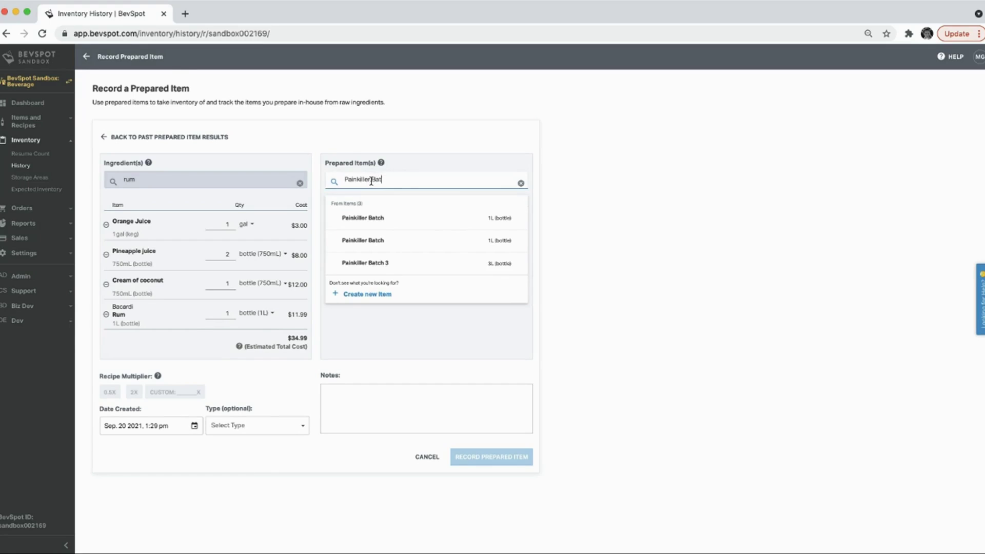
{"action": "type", "text": "ch 4"}
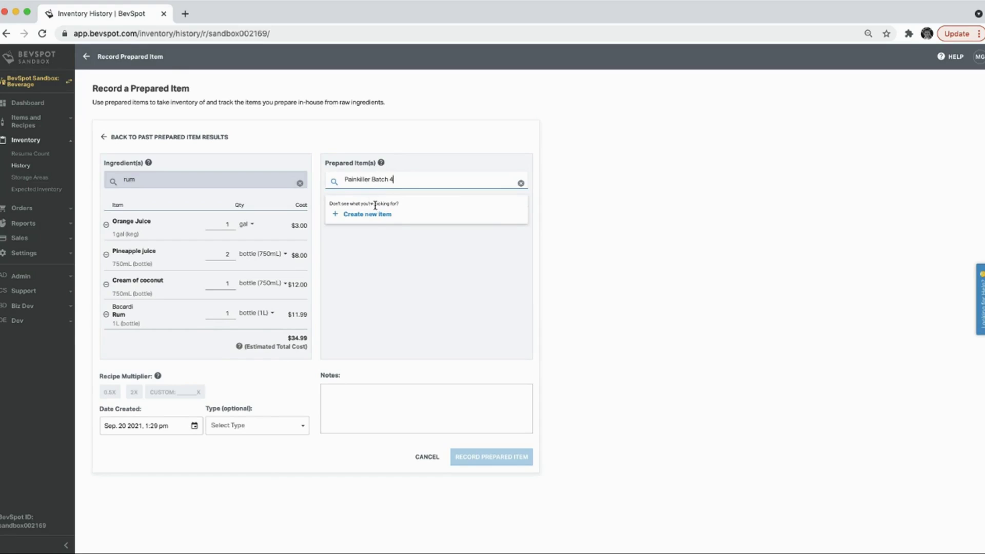
{"action": "left_click", "coordinate": [360, 214]}
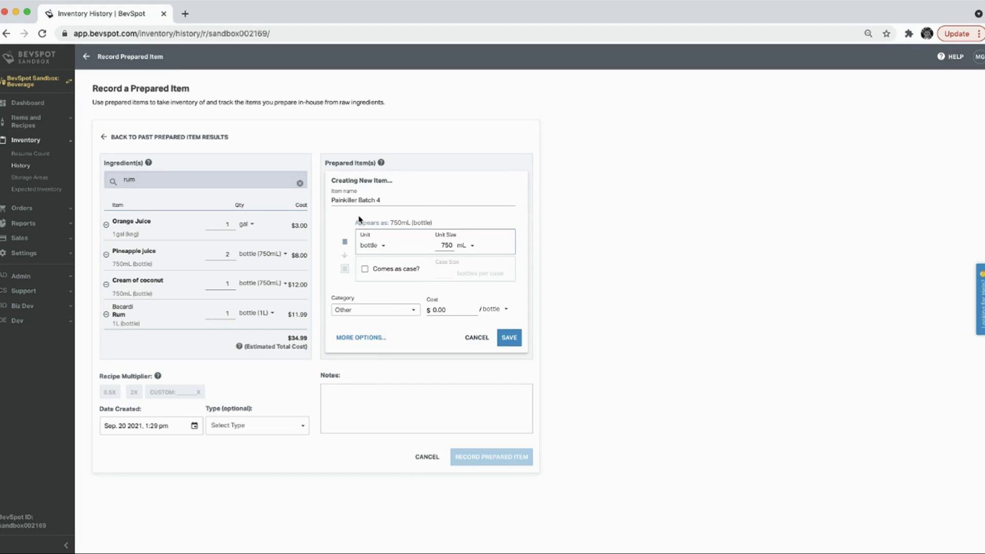
Set the new item's container to a 4 L bottle.
{"action": "left_click", "coordinate": [380, 245]}
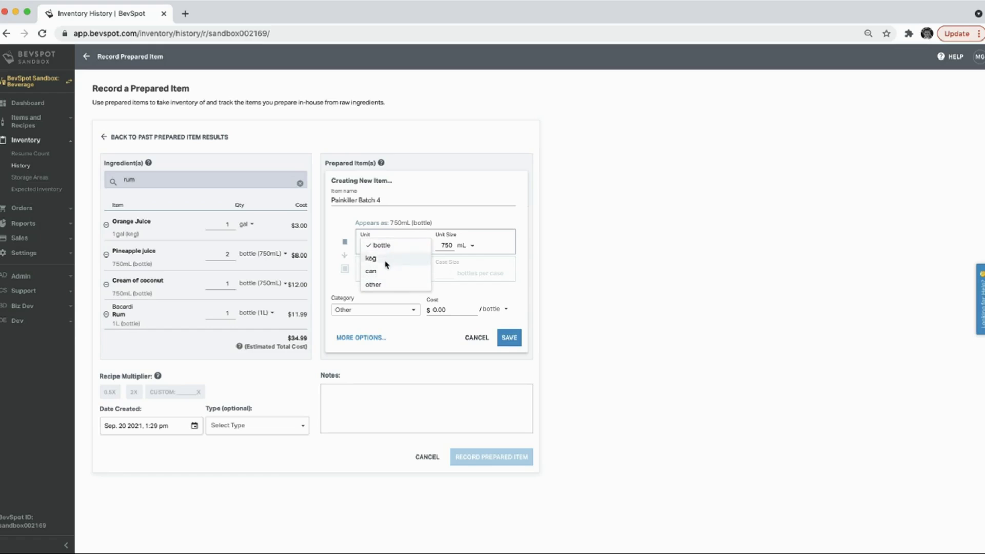
{"action": "left_click", "coordinate": [405, 244]}
{"action": "double_click", "coordinate": [446, 246]}
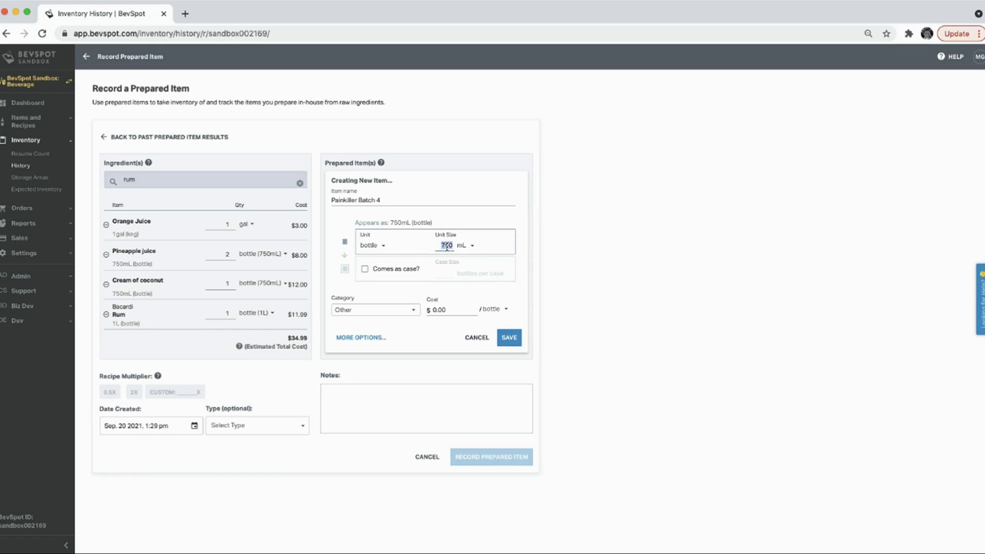
{"action": "type", "text": "4"}
{"action": "left_click", "coordinate": [471, 246]}
{"action": "left_click", "coordinate": [473, 263]}
Enter a $34.99 cost, choose the Batch category, and save Painkiller Batch 4.
{"action": "mouse_move", "coordinate": [286, 338]}
{"action": "left_mouse_down"}
{"action": "mouse_move", "coordinate": [308, 339]}
{"action": "mouse_move", "coordinate": [298, 339]}
{"action": "left_mouse_up"}
{"action": "left_click", "coordinate": [443, 310]}
{"action": "type", "text": "34.99"}
{"action": "left_click", "coordinate": [378, 311]}
{"action": "left_click", "coordinate": [360, 376]}
{"action": "left_click", "coordinate": [509, 339]}
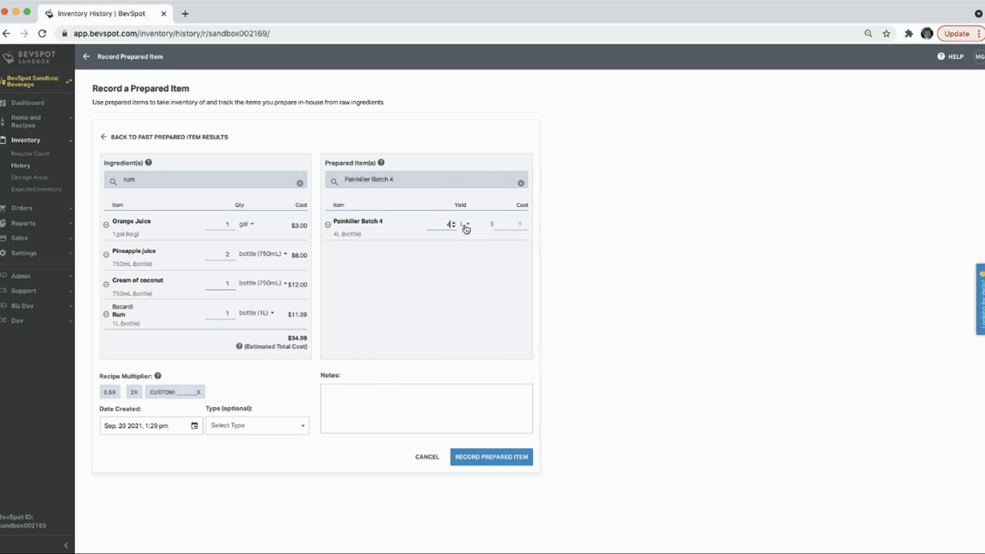
Enter 34.99 as the Painkiller Batch 4 cost and toggle the sidebar's Inventory and Items sections.
{"action": "left_click", "coordinate": [510, 225]}
{"action": "type", "text": "34.99"}
{"action": "left_click", "coordinate": [61, 141]}
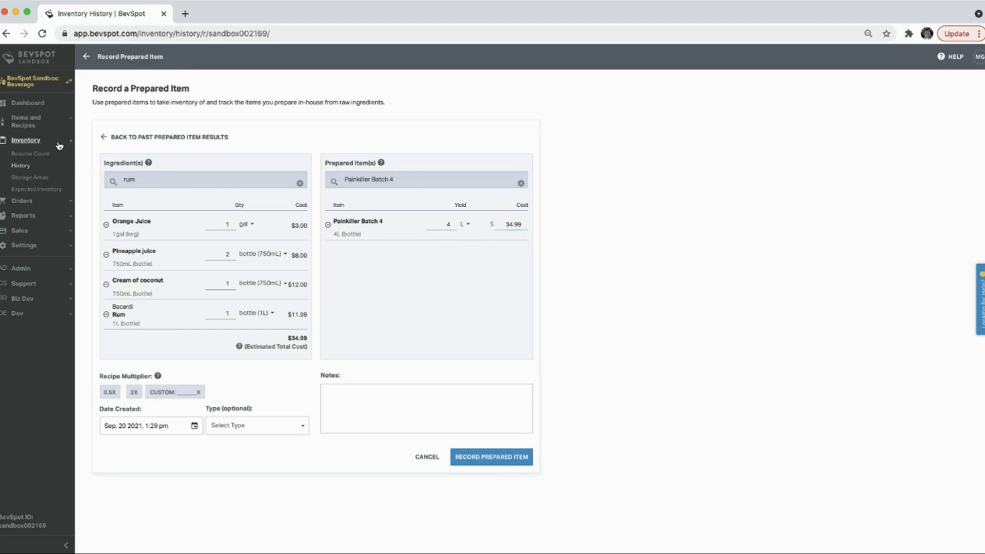
{"action": "left_click", "coordinate": [72, 122]}
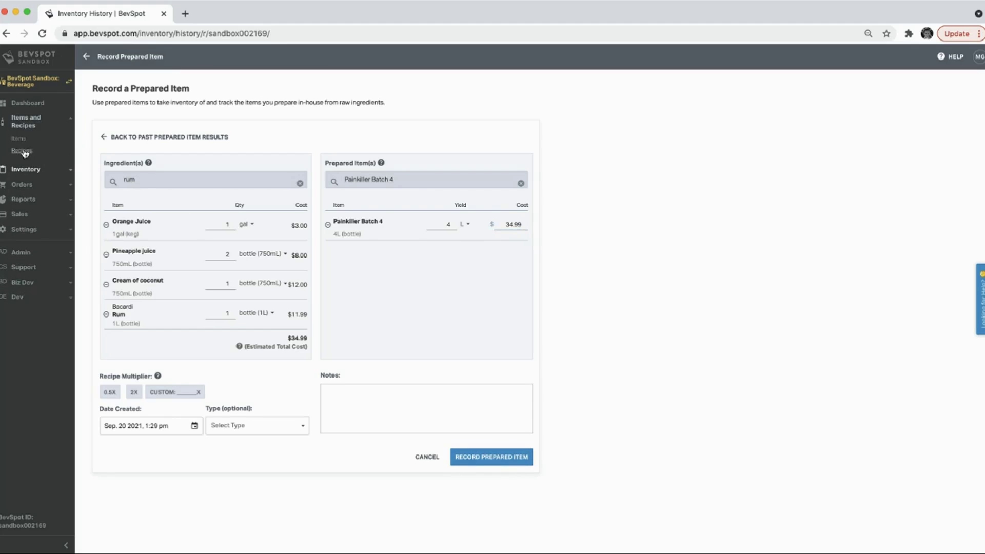
{"action": "left_click", "coordinate": [26, 169]}
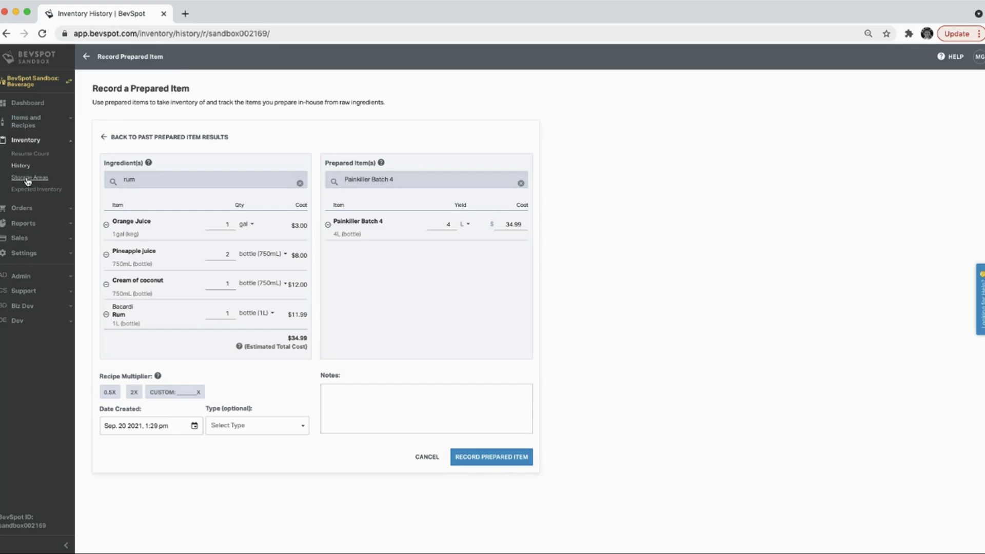
{"action": "left_click", "coordinate": [65, 144]}
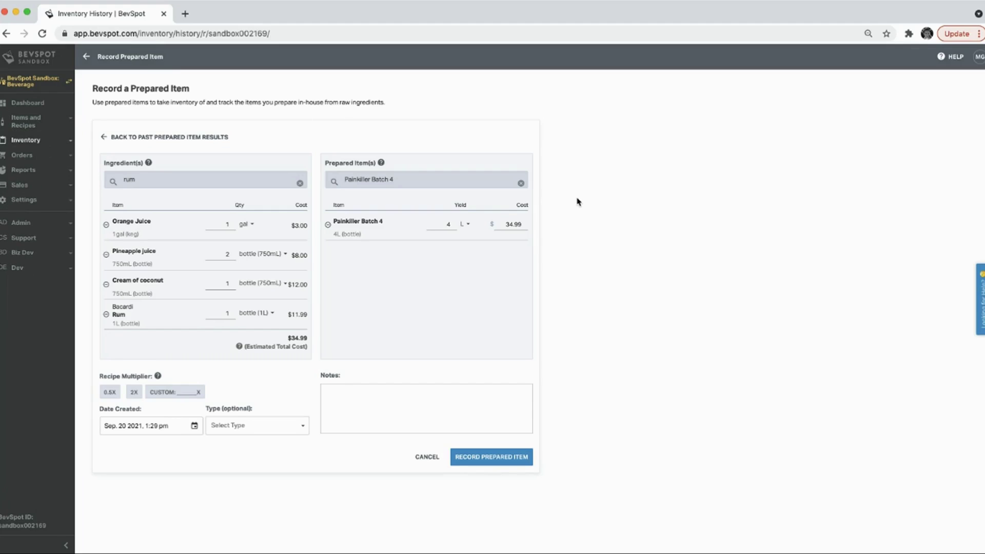
Record the prepared item, then open the latest Painkiller Batch among the 10 Prep Items.
{"action": "left_click", "coordinate": [515, 458]}
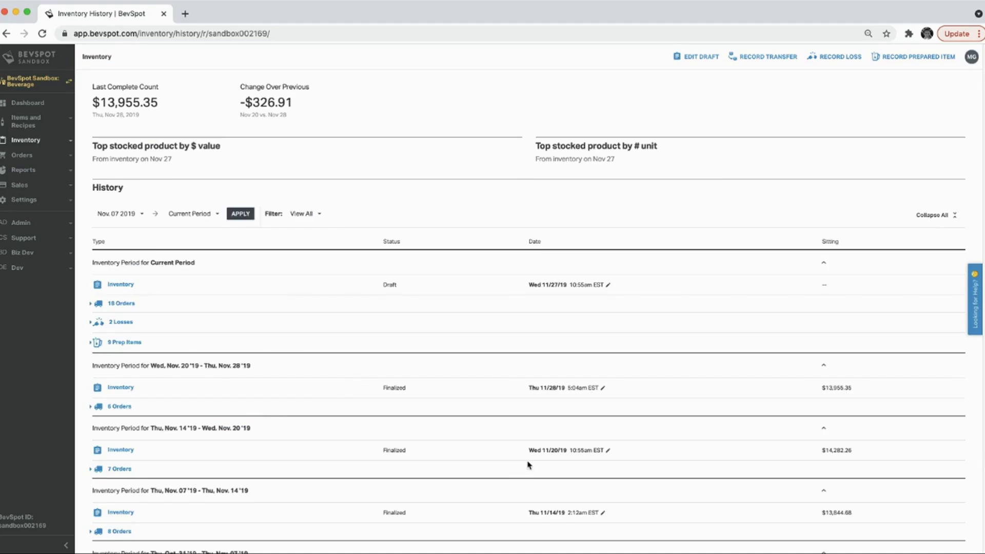
{"action": "scroll", "coordinate": [607, 447], "scroll_direction": "down", "scroll_amount": 1}
{"action": "scroll", "coordinate": [607, 448], "scroll_direction": "down", "scroll_amount": 1}
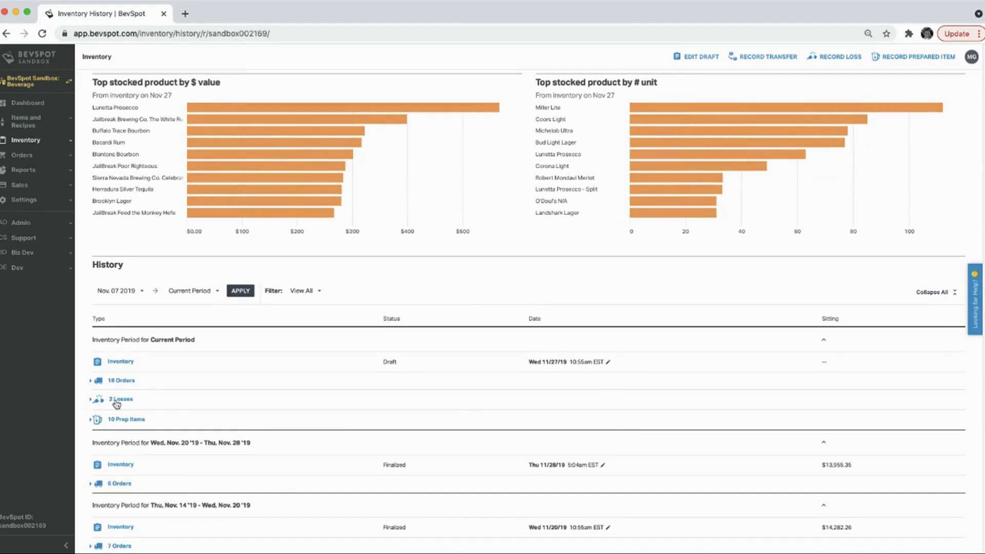
{"action": "left_click", "coordinate": [107, 420]}
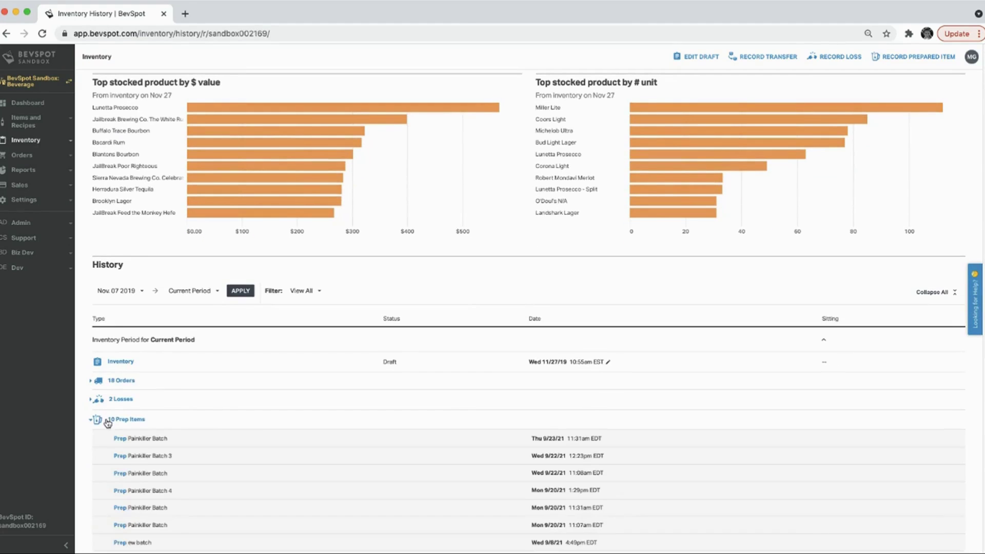
{"action": "left_click", "coordinate": [124, 438]}
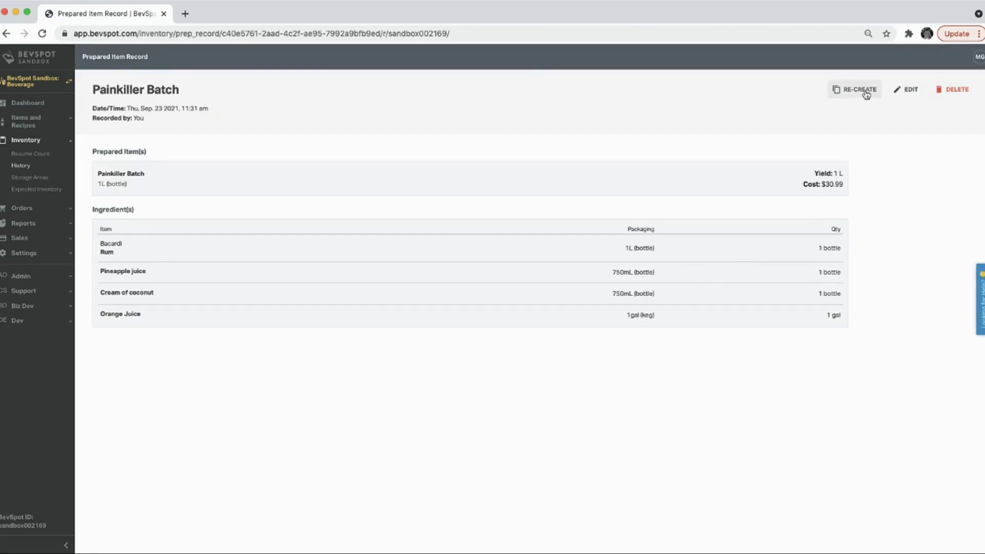
Re-create the past Painkiller Batch with its created date changed to the 22nd.
{"action": "left_click", "coordinate": [855, 89]}
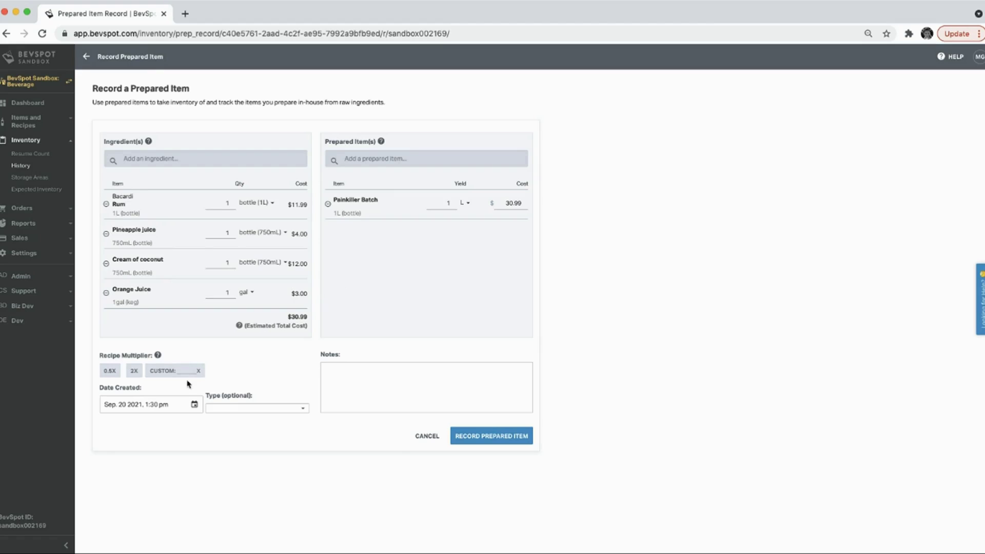
{"action": "left_click", "coordinate": [164, 405]}
{"action": "left_click", "coordinate": [266, 428]}
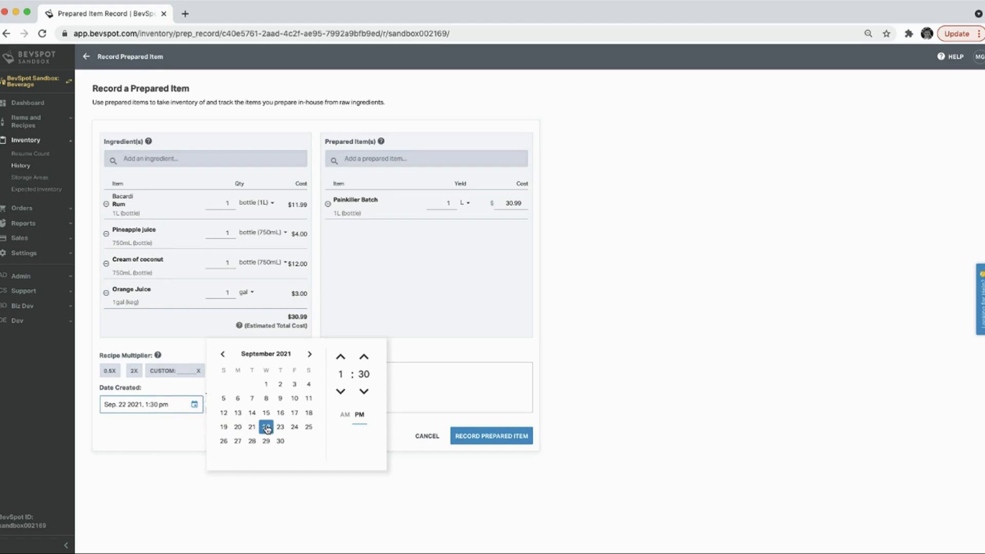
Highlight the $30.99 estimated total, then open the Help Center.
{"action": "left_click_drag", "start_coordinate": [308, 317], "coordinate": [297, 317]}
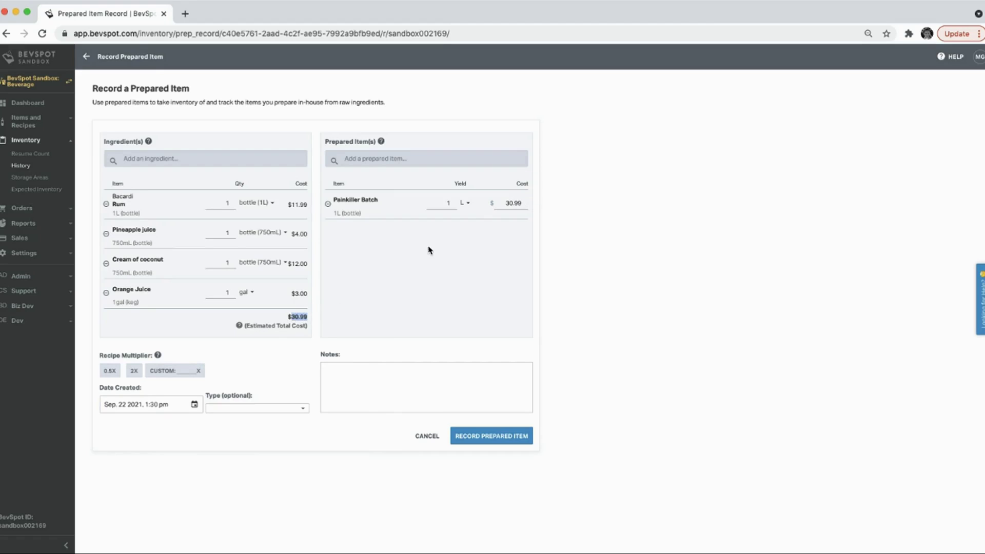
{"action": "left_click", "coordinate": [314, 319]}
{"action": "left_click", "coordinate": [978, 279]}
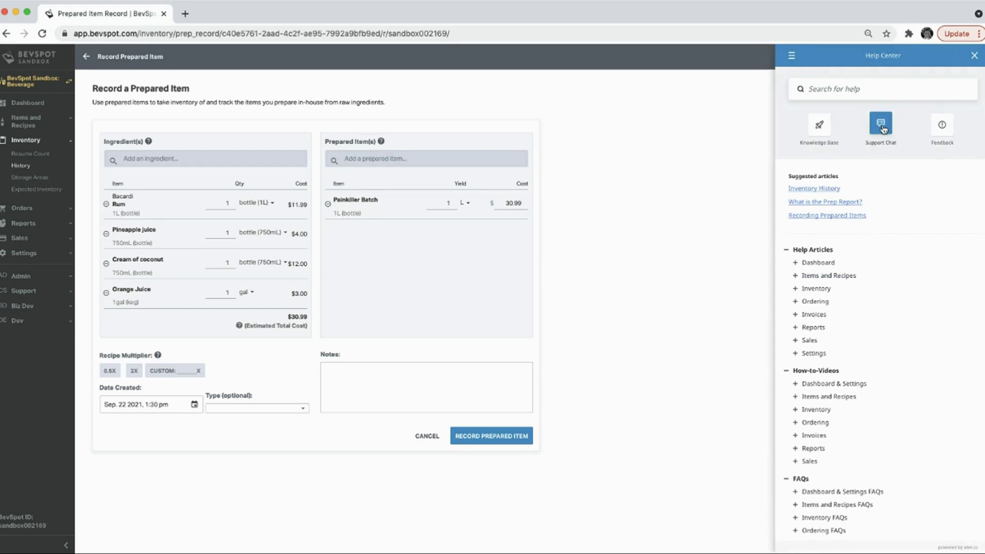